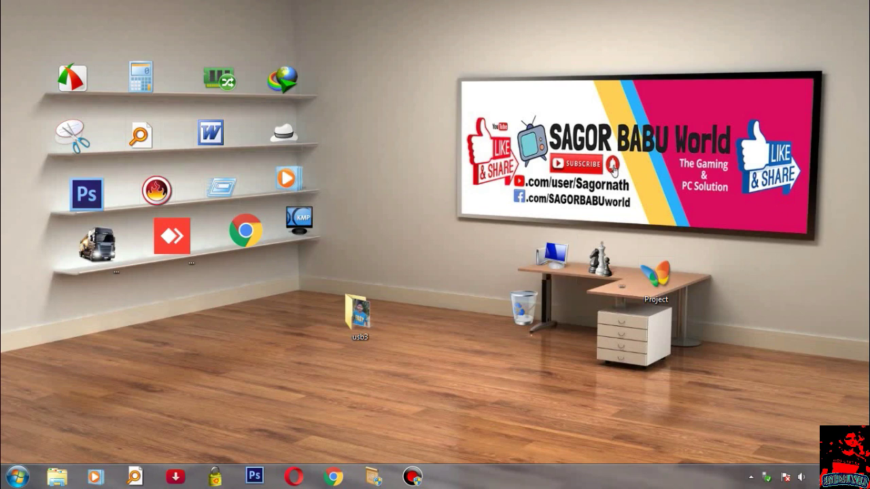
pyautogui.rightClick(451, 285)
pyautogui.click(476, 319)
pyautogui.rightClick(448, 282)
pyautogui.click(476, 318)
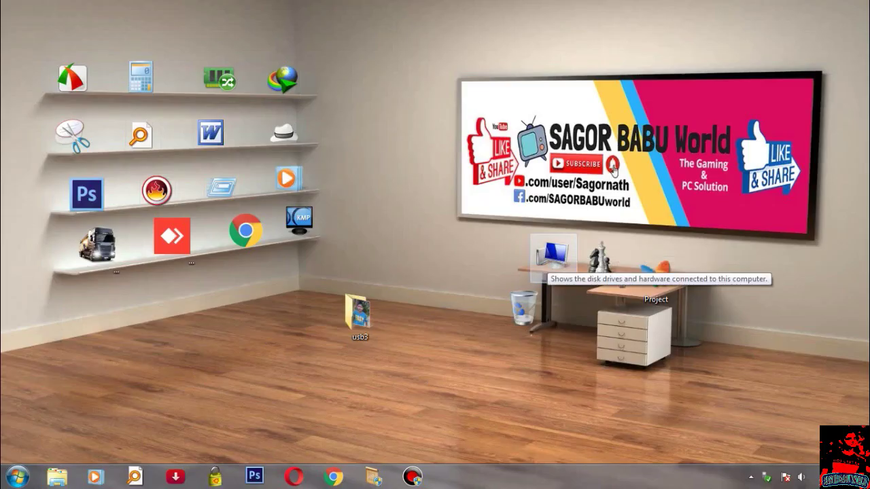
# Step: Quick-format Removable Disk (G:) as FAT32 with 16 kilobytes allocation unit size, and close the drive window when it is done
pyautogui.doubleClick(552, 257)
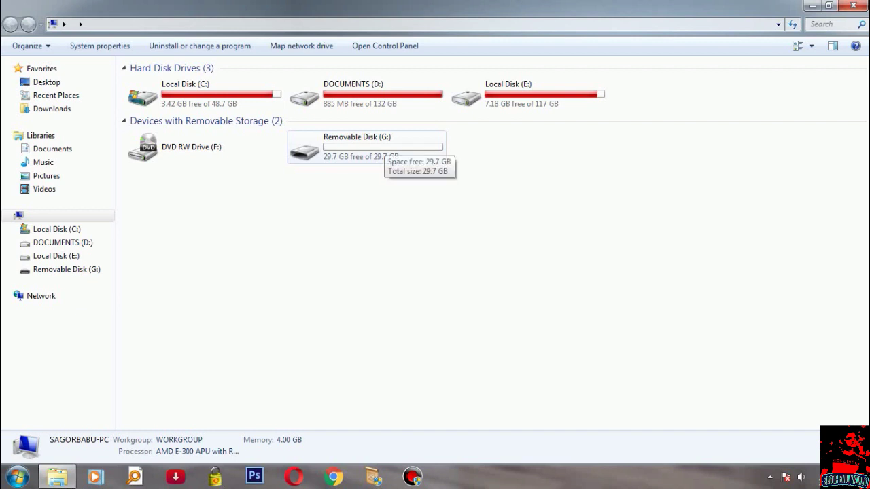
pyautogui.rightClick(385, 145)
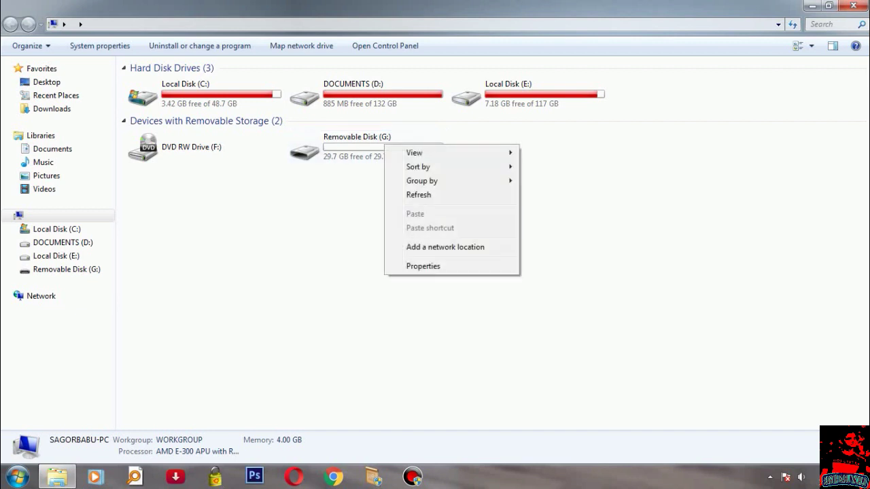
pyautogui.click(352, 141)
pyautogui.rightClick(351, 141)
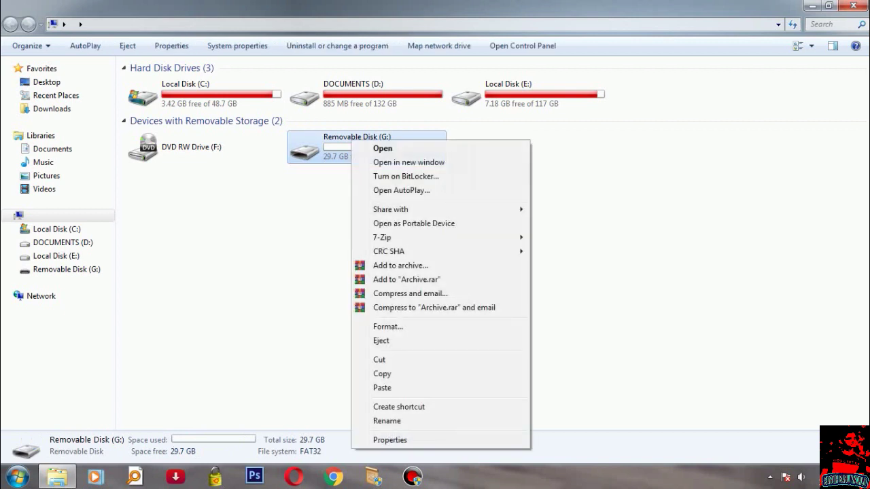
pyautogui.click(387, 326)
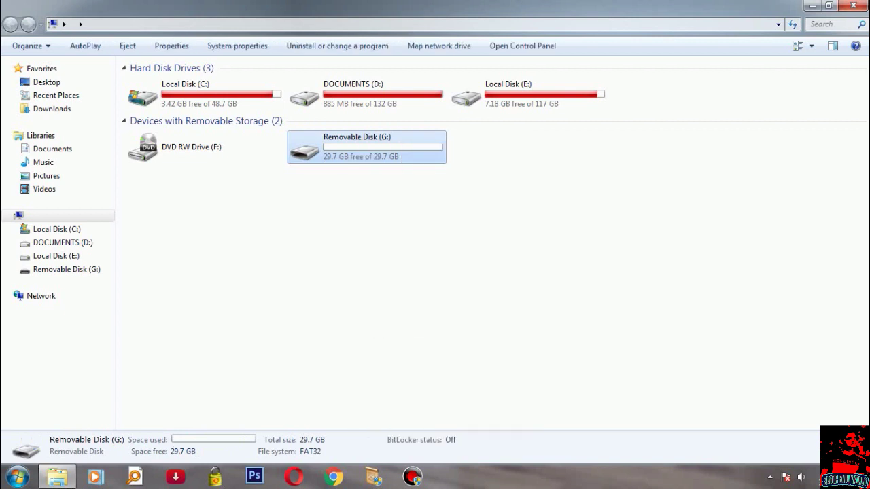
pyautogui.click(135, 372)
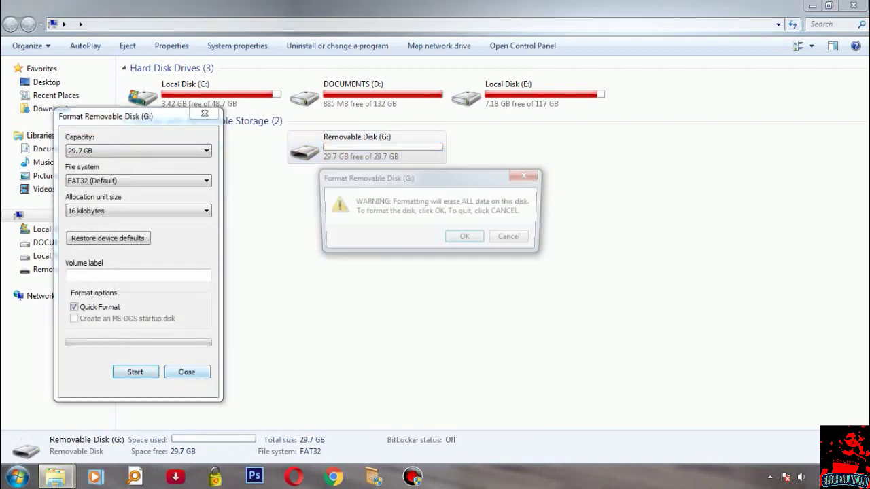
pyautogui.click(466, 239)
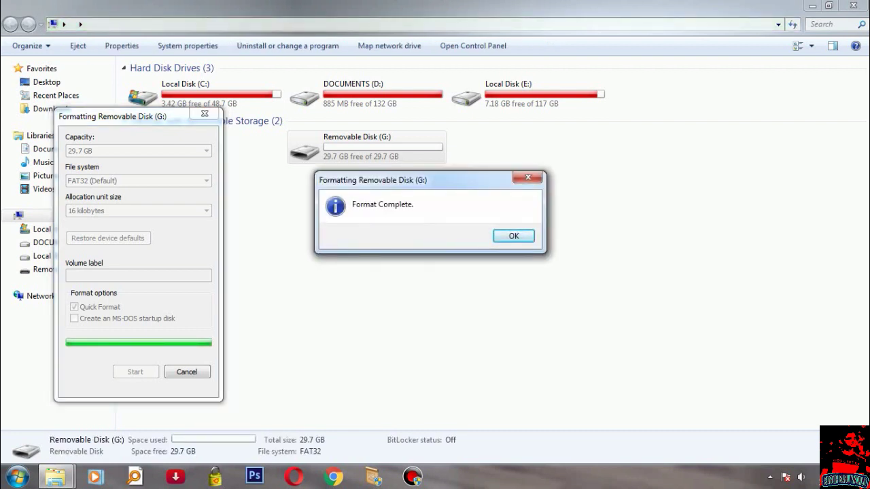
pyautogui.click(514, 236)
pyautogui.click(186, 372)
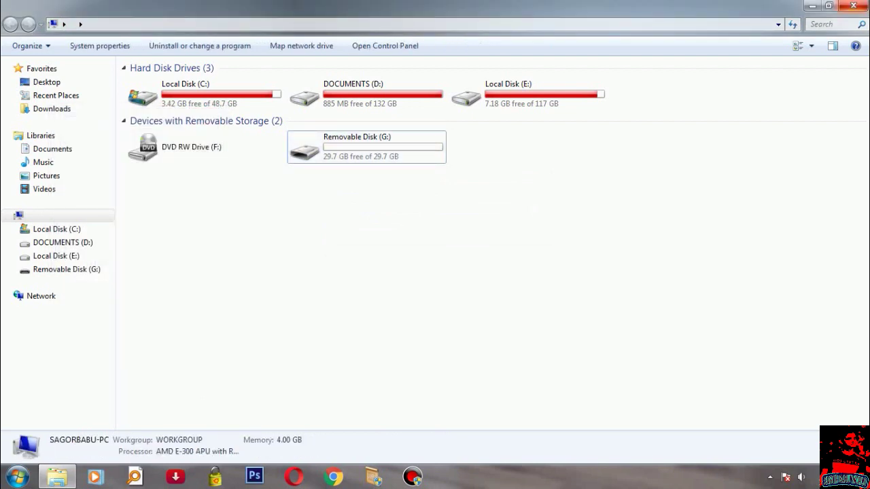
pyautogui.click(854, 6)
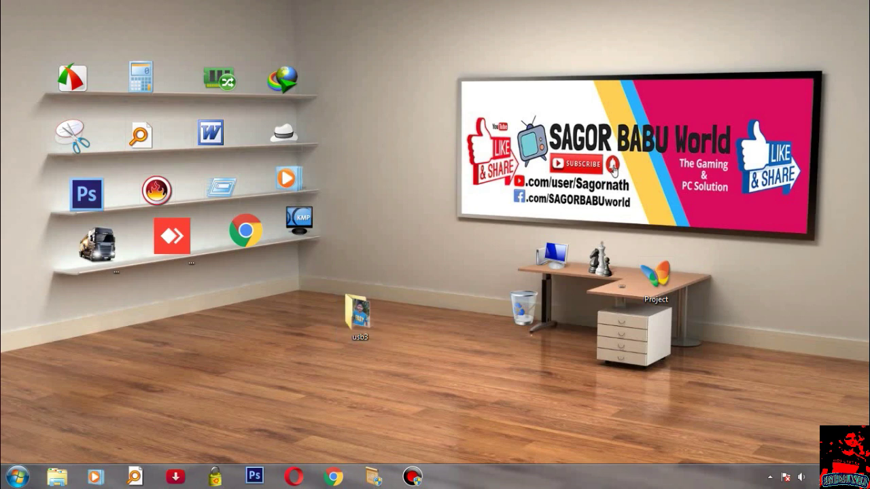
# Step: Open the usb3 folder on the desktop and open the picture 12323345 for editing in Paint
pyautogui.doubleClick(365, 318)
pyautogui.doubleClick(359, 316)
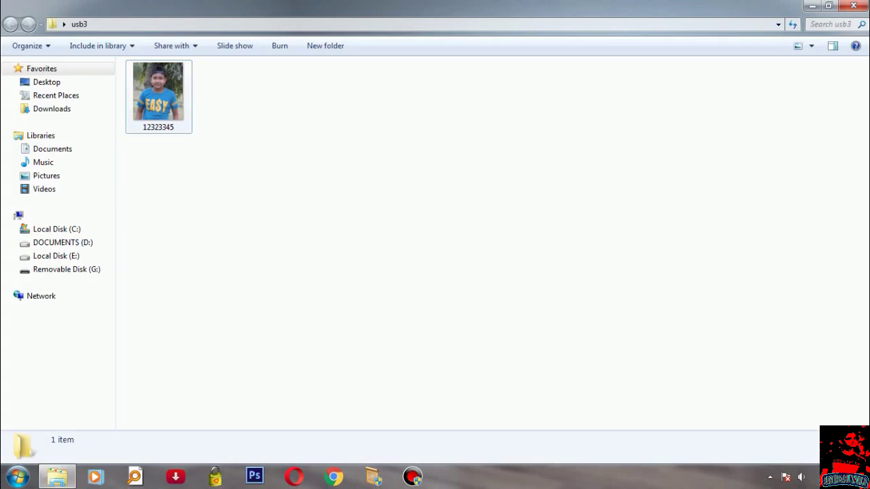
pyautogui.rightClick(494, 182)
pyautogui.click(528, 232)
pyautogui.rightClick(166, 96)
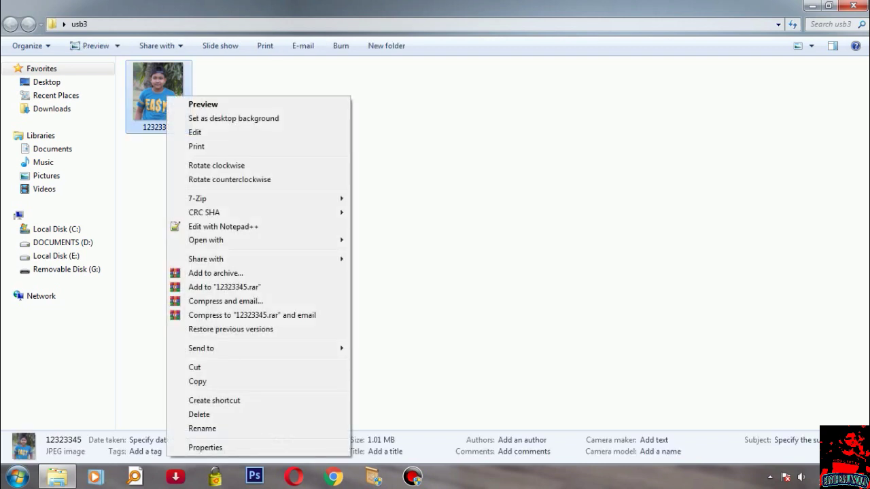
pyautogui.click(196, 132)
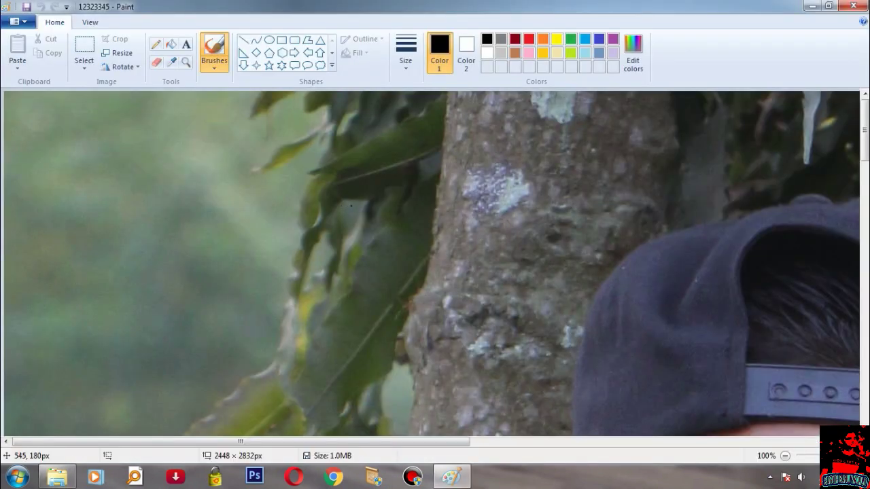
# Step: Trim the photo's canvas slightly at its lower-right corner, to about 2416 × 2760 px
pyautogui.click(89, 22)
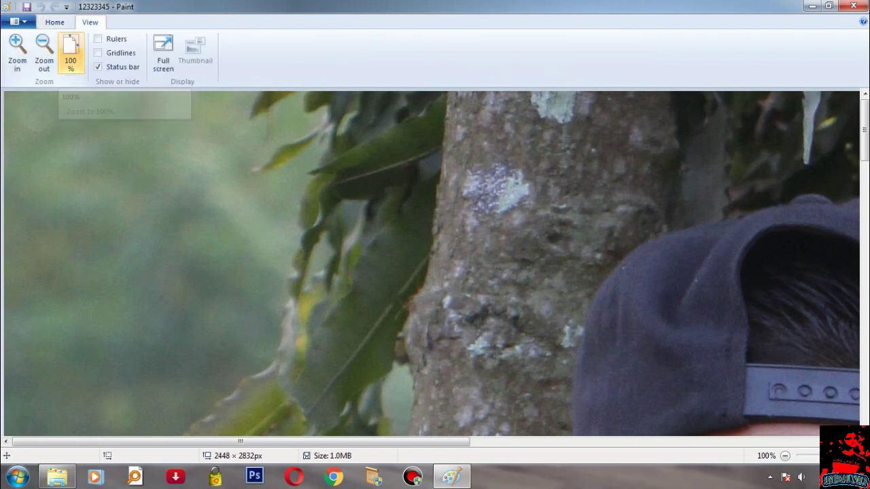
pyautogui.click(44, 53)
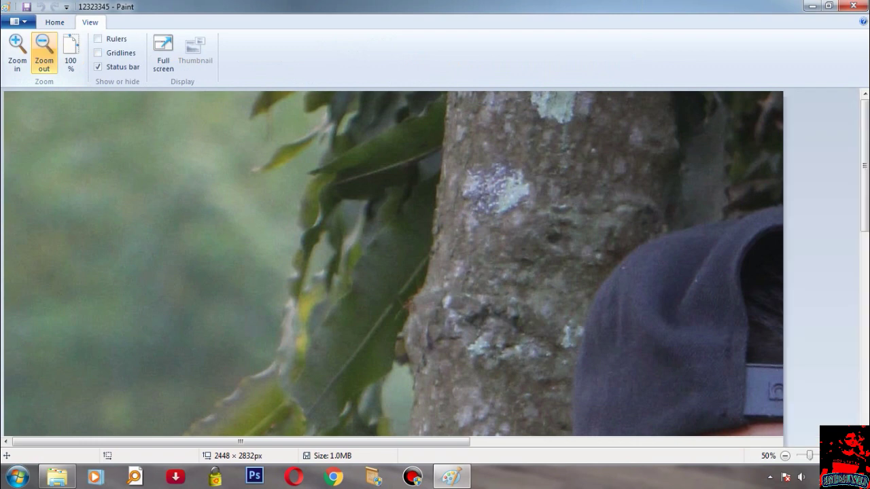
pyautogui.click(45, 53)
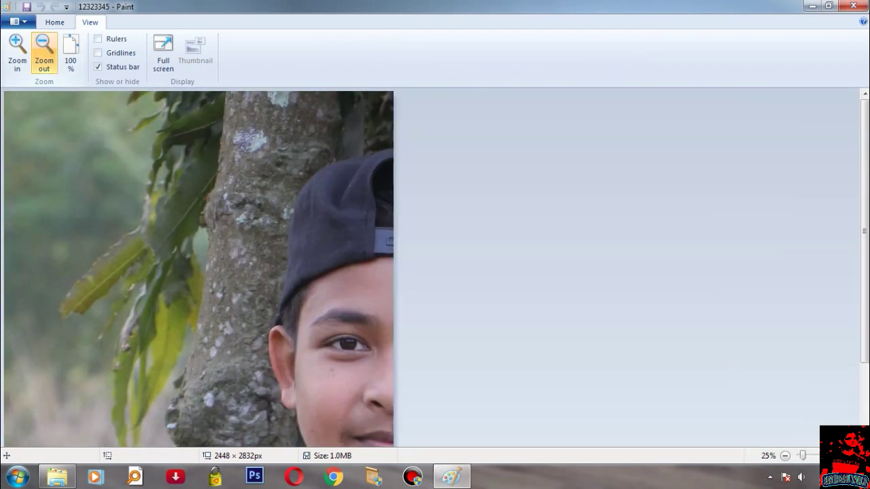
pyautogui.click(45, 53)
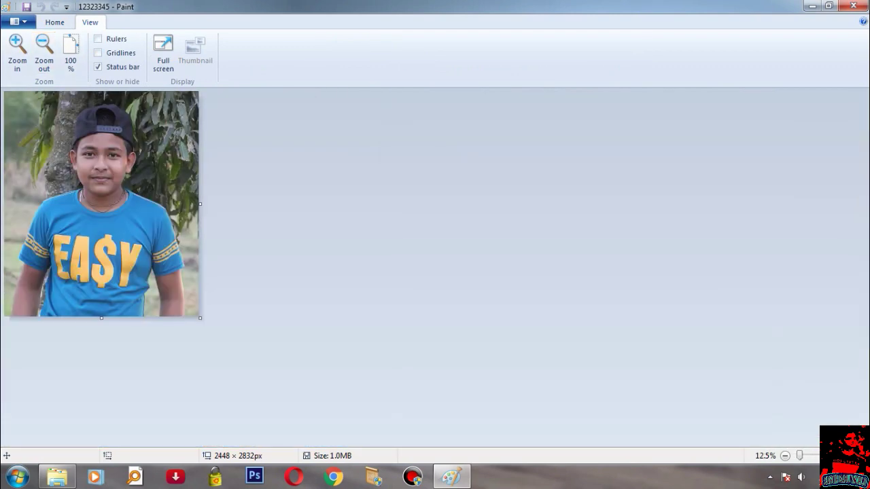
pyautogui.click(54, 23)
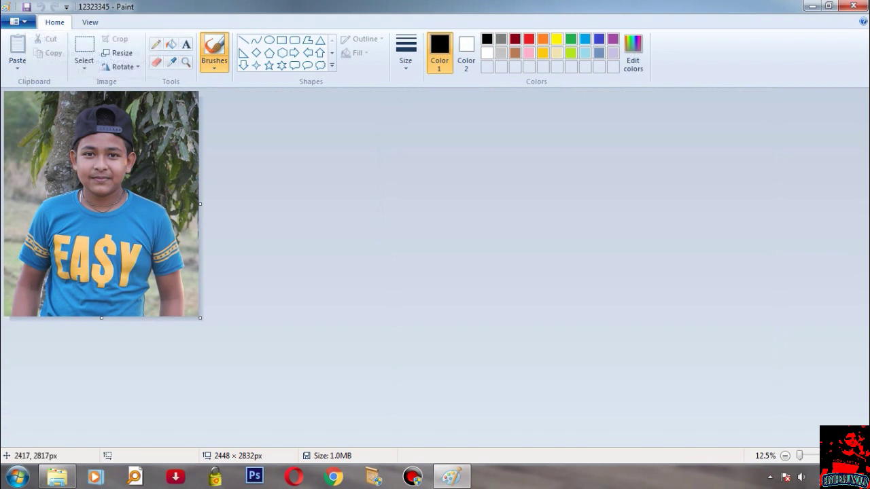
pyautogui.moveTo(200, 318); pyautogui.dragTo(197, 311)
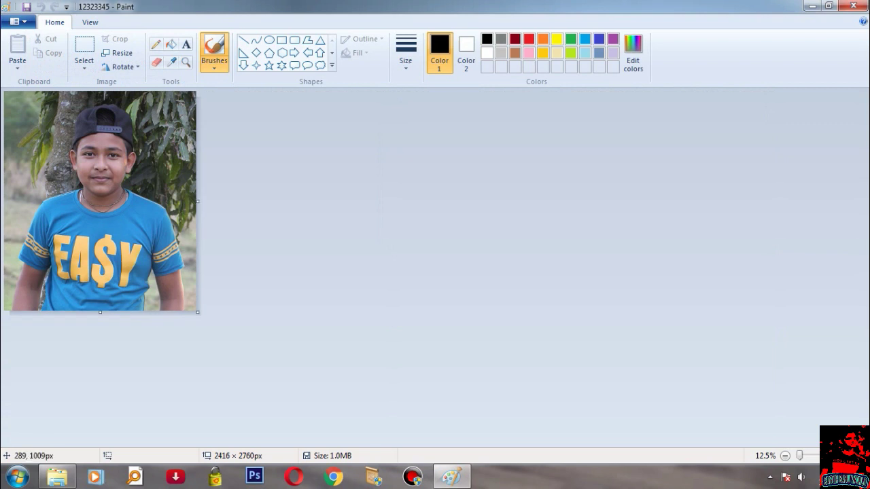
# Step: Save the picture as a 24-bit Bitmap named 123 in the usb3 folder and close Paint
pyautogui.click(19, 21)
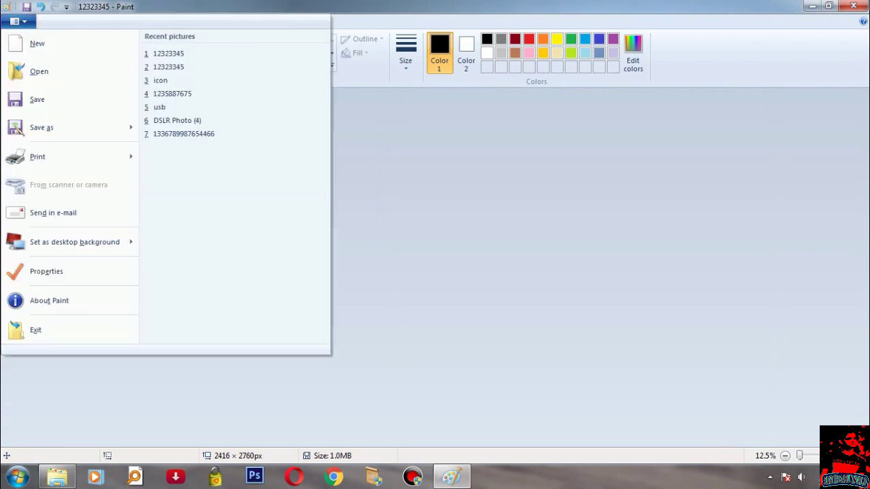
pyautogui.moveTo(69, 128)
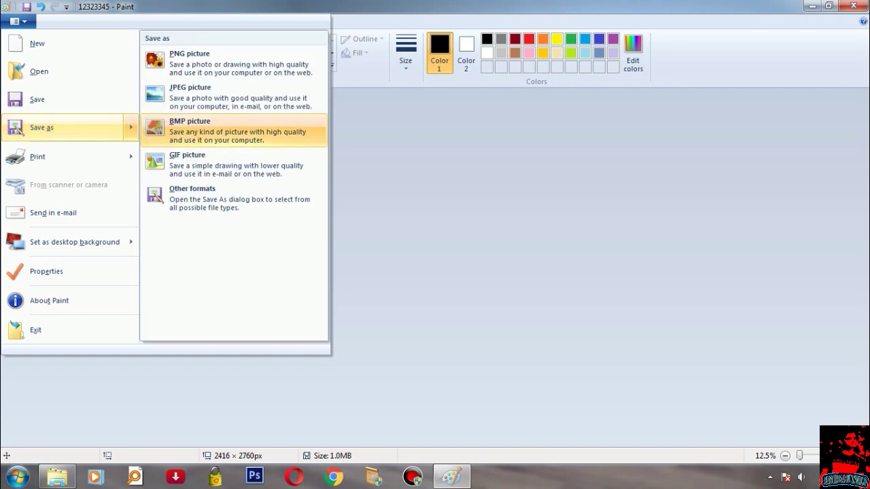
pyautogui.click(234, 131)
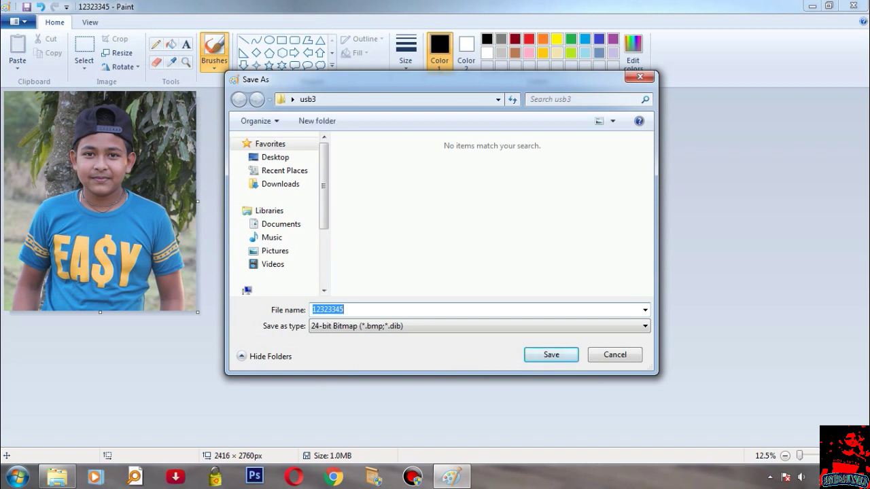
pyautogui.write('123')
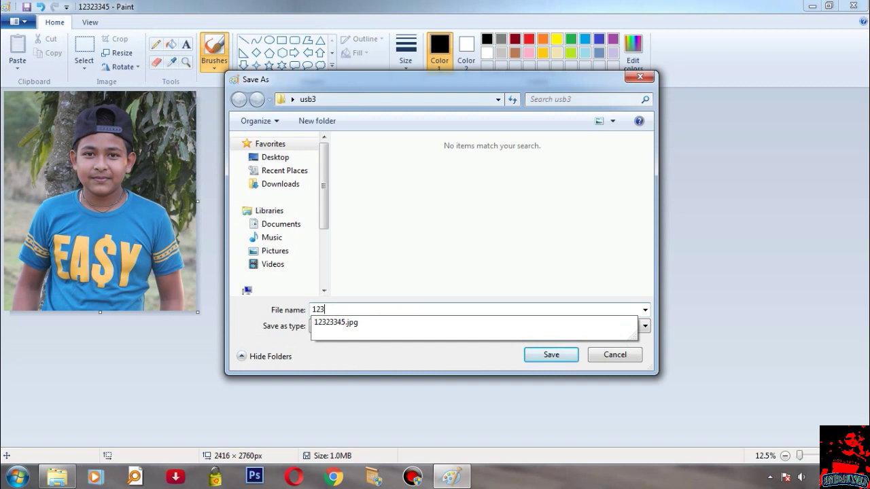
pyautogui.press('Return')
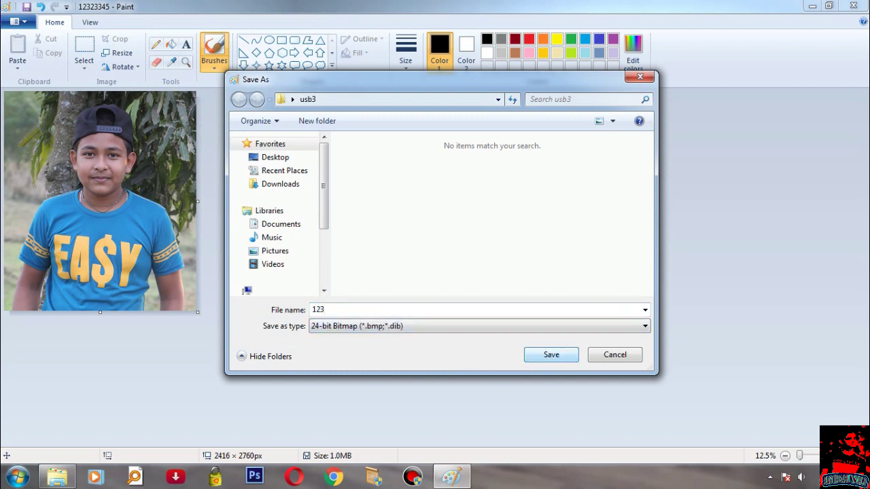
pyautogui.press('Return')
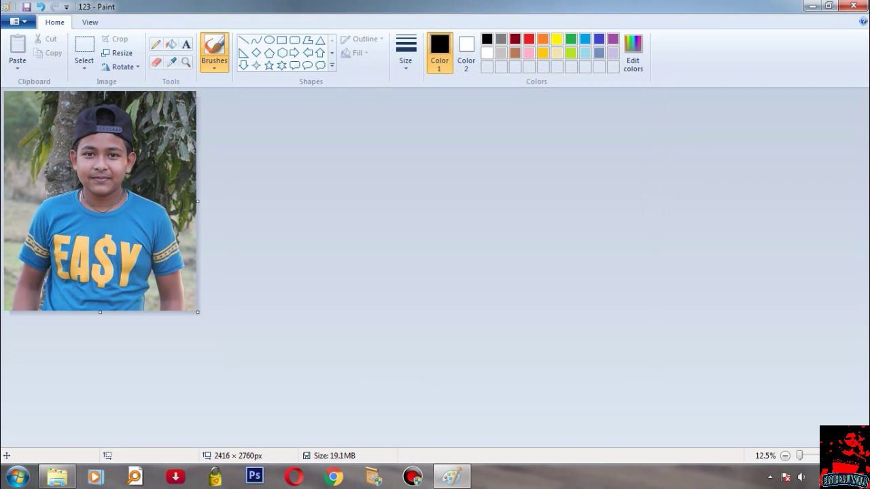
pyautogui.click(853, 6)
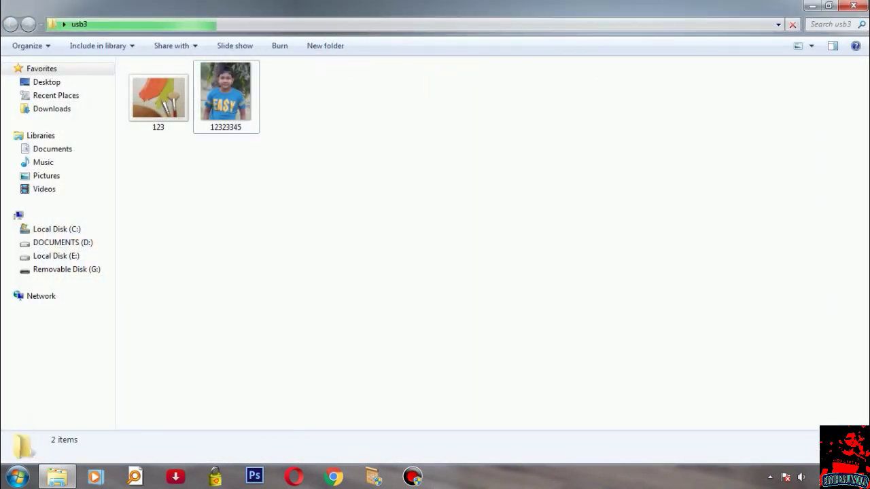
# Step: Refresh the usb3 folder and delete the original JPEG picture 12323345
pyautogui.rightClick(383, 187)
pyautogui.click(415, 238)
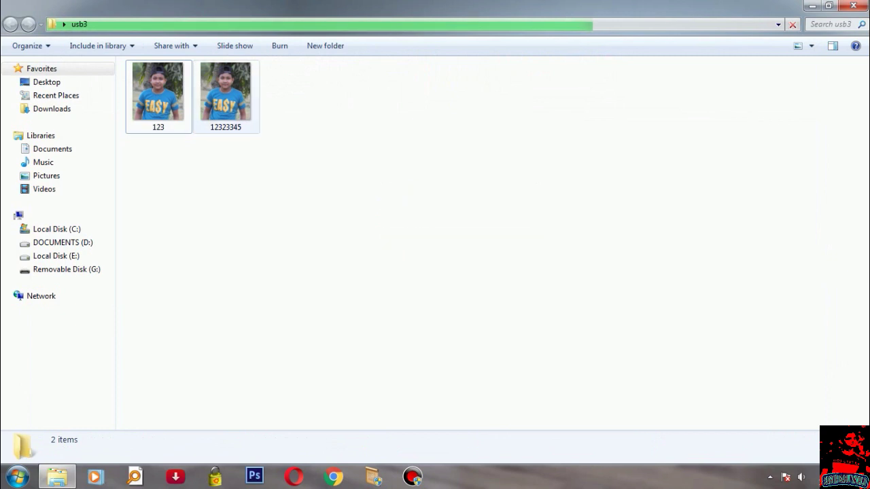
pyautogui.click(229, 95)
pyautogui.rightClick(229, 96)
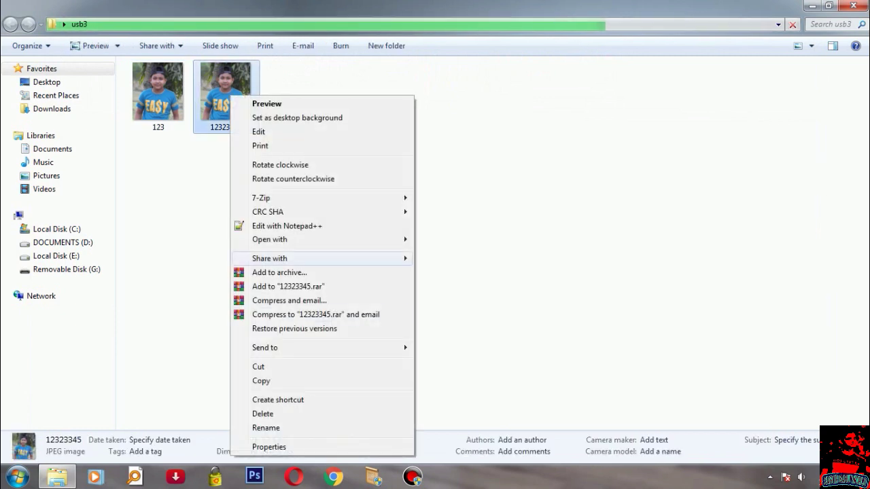
pyautogui.click(263, 414)
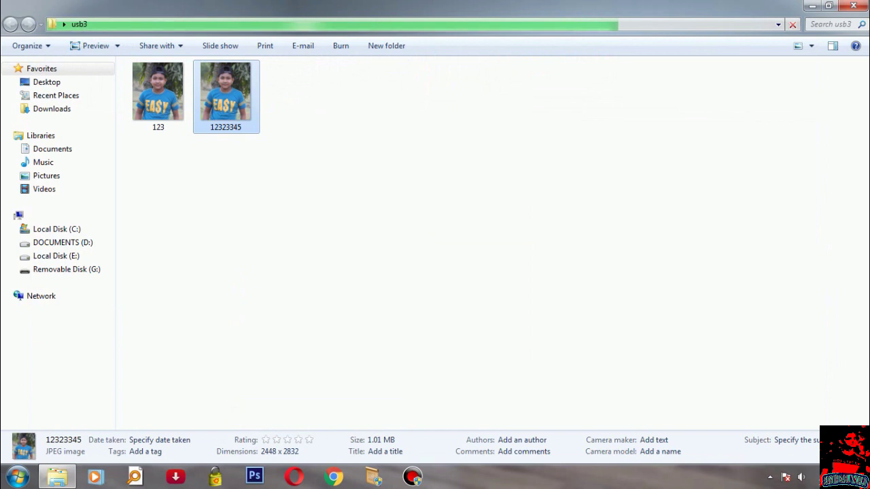
pyautogui.press('Return')
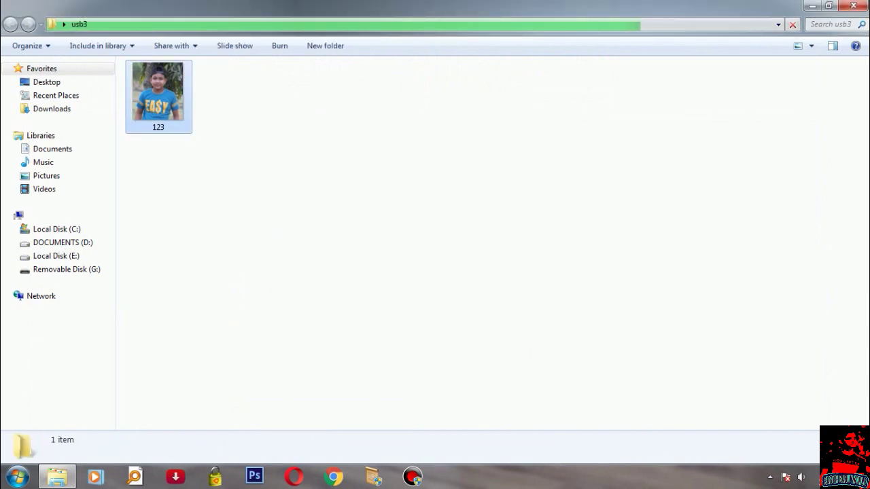
# Step: Create a new text document in the usb3 folder, keeping its default name
pyautogui.click(157, 95)
pyautogui.rightClick(403, 106)
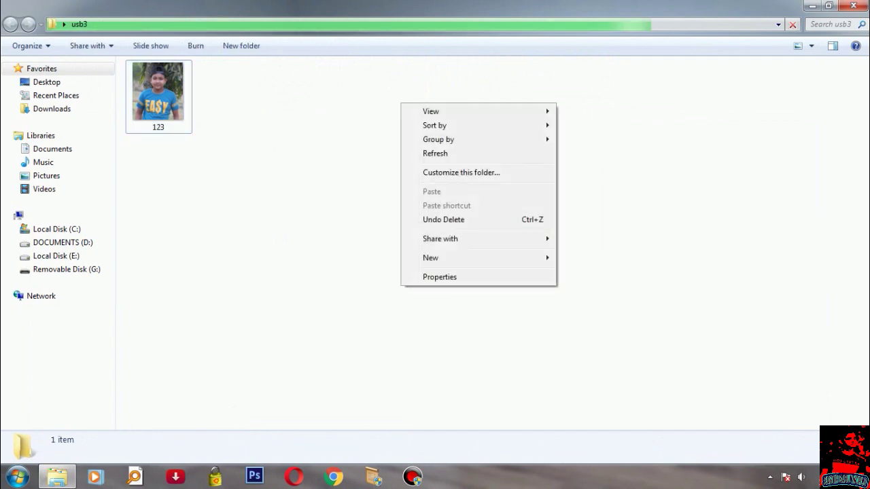
pyautogui.moveTo(476, 257)
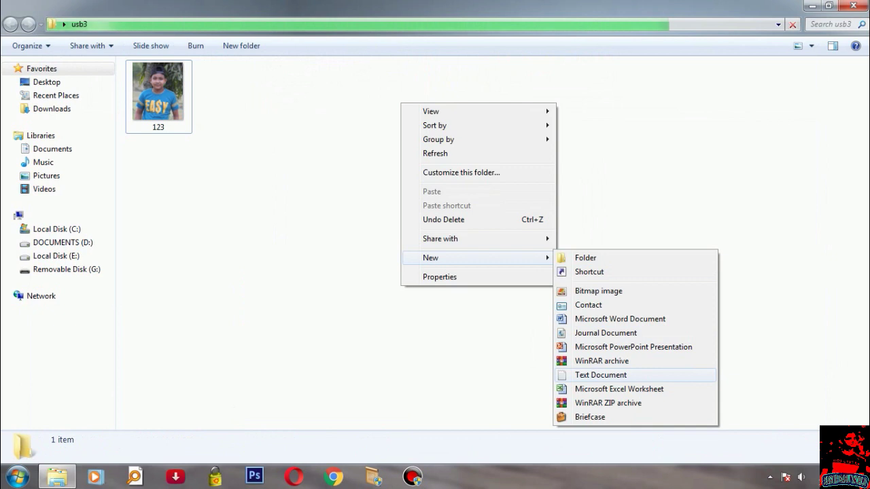
pyautogui.click(601, 375)
pyautogui.press('Return')
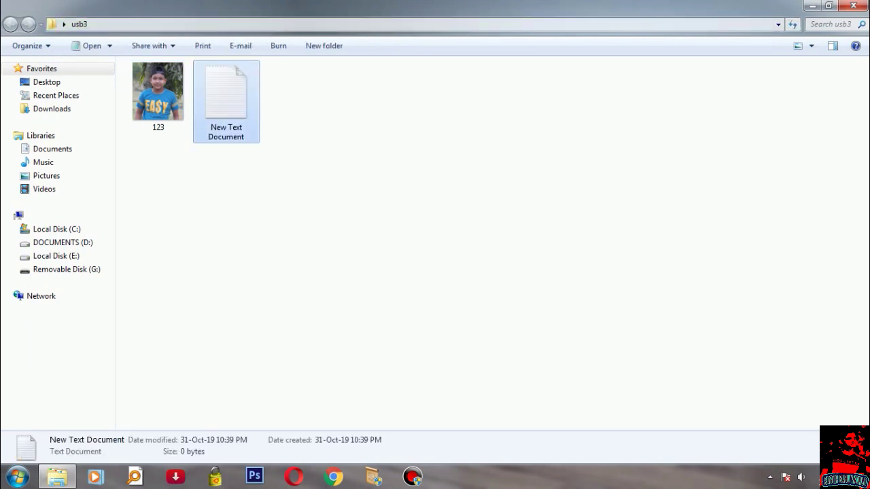
# Step: Open the new text document and write the lines [autorun] and icon=123.bmp in it
pyautogui.press('Return')
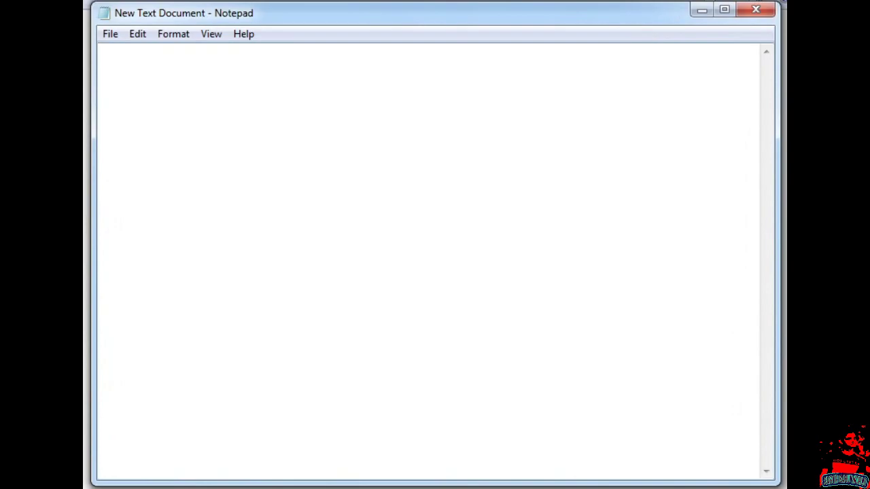
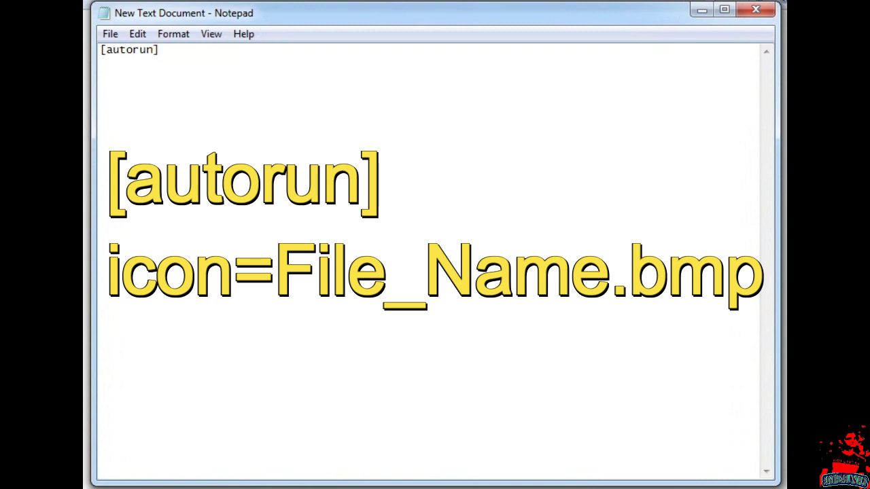
pyautogui.press('Return')
pyautogui.write('icon=123.bmp')
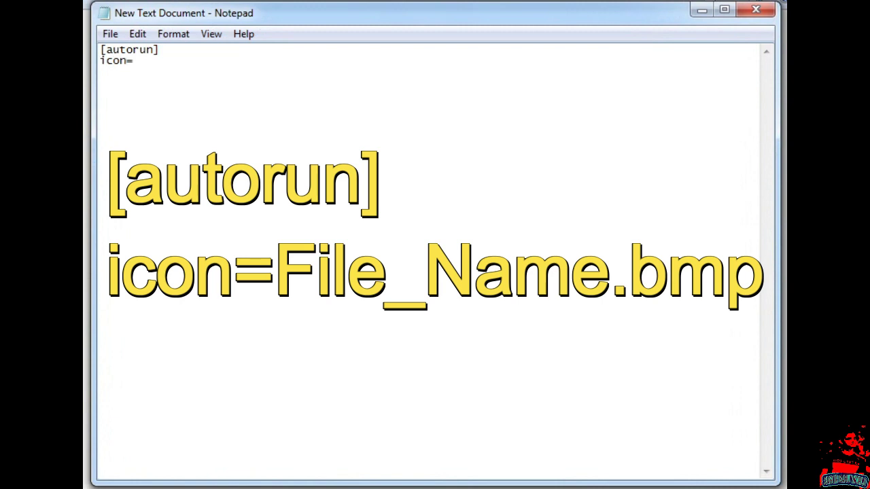
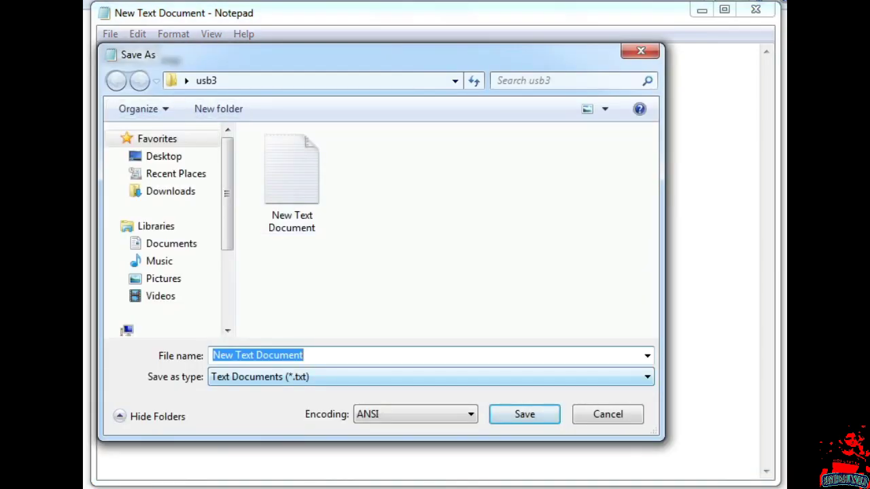
# Step: Save the text as autorun with file type All Files in usb3, and delete the leftover New Text Document
pyautogui.click(431, 377)
pyautogui.click(340, 406)
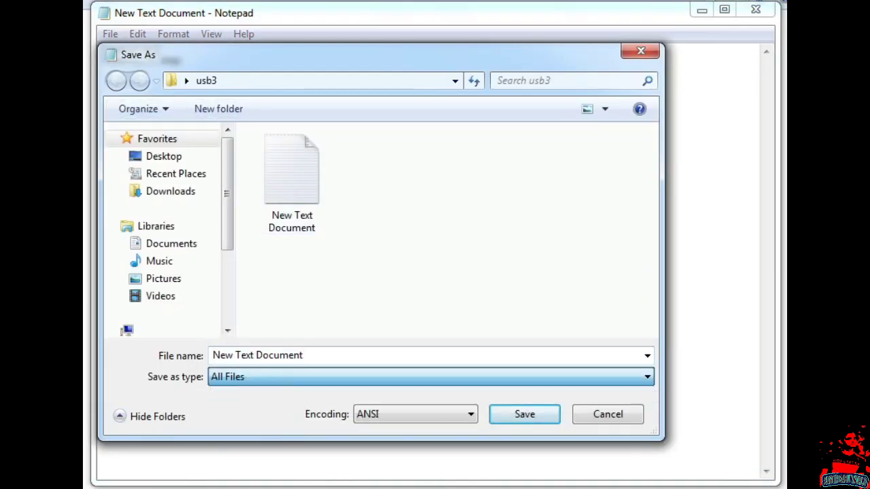
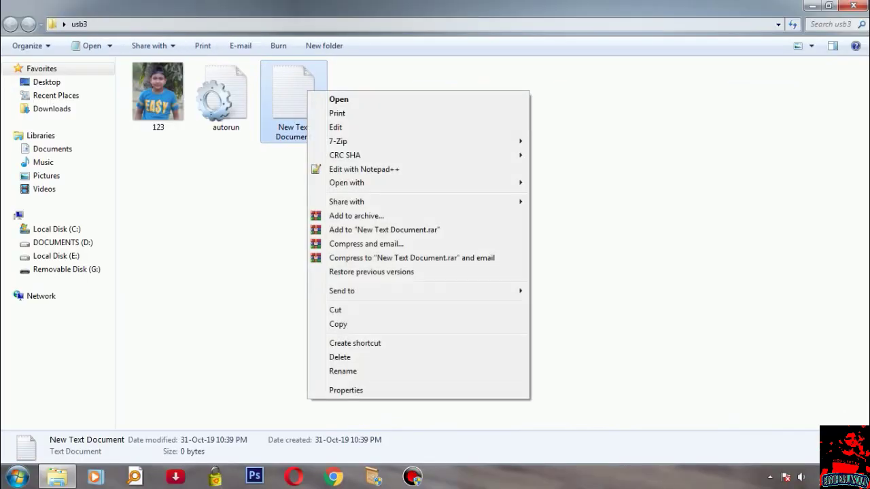
pyautogui.click(340, 357)
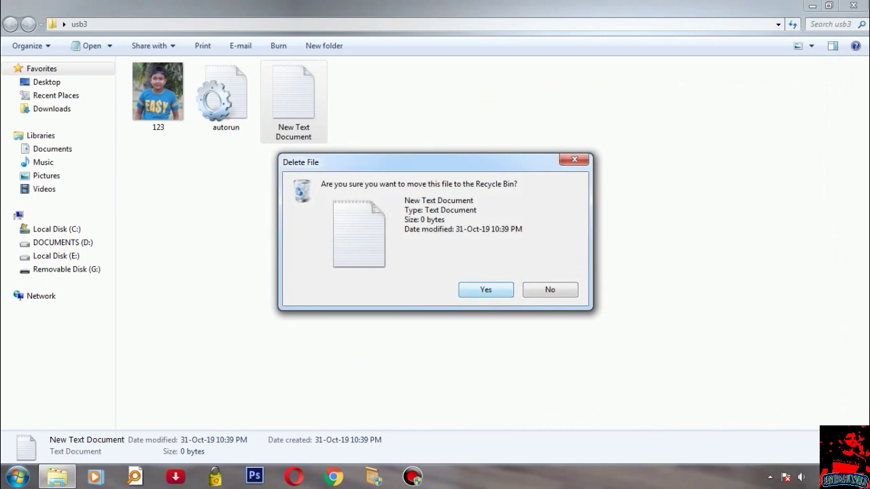
pyautogui.press('Return')
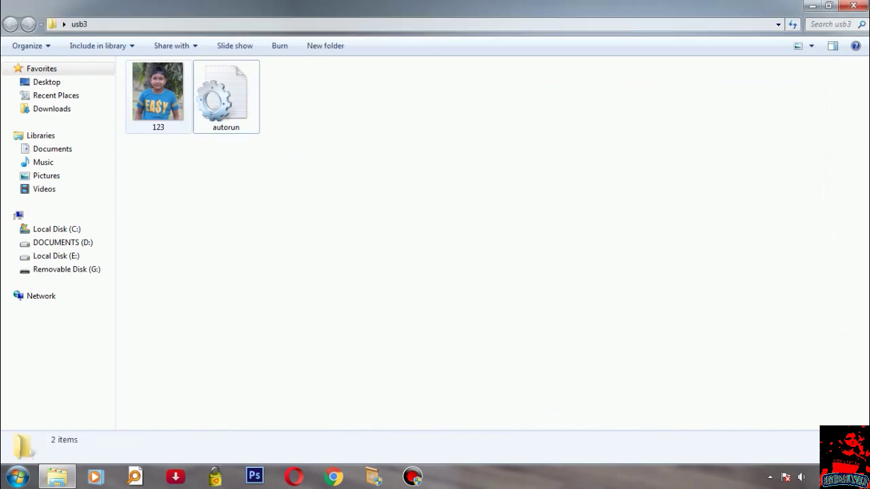
# Step: Copy the 123 picture and the autorun file from the usb3 folder and close that folder
pyautogui.moveTo(331, 201); pyautogui.dragTo(164, 99)
pyautogui.rightClick(164, 99)
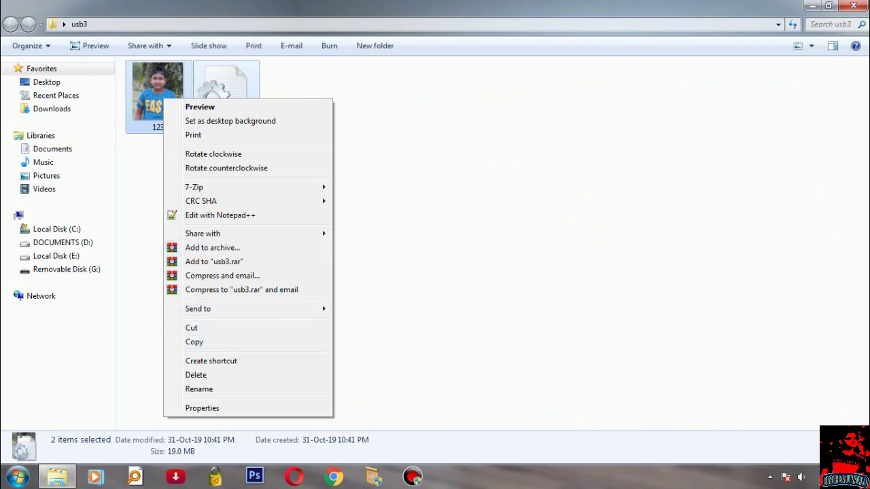
pyautogui.click(204, 341)
pyautogui.click(408, 238)
pyautogui.click(854, 5)
# Step: Paste the copied 123 and autorun files into the root of Removable Disk (G:) and refresh the folder
pyautogui.doubleClick(553, 257)
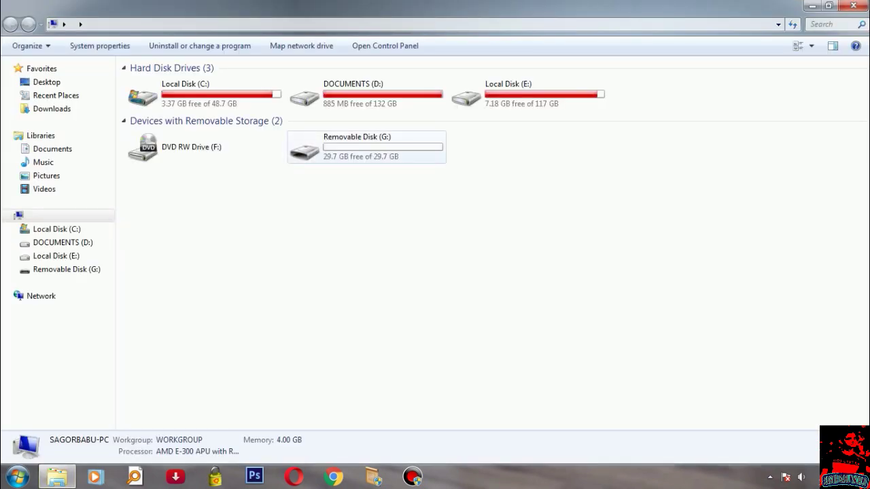
pyautogui.click(367, 147)
pyautogui.doubleClick(367, 148)
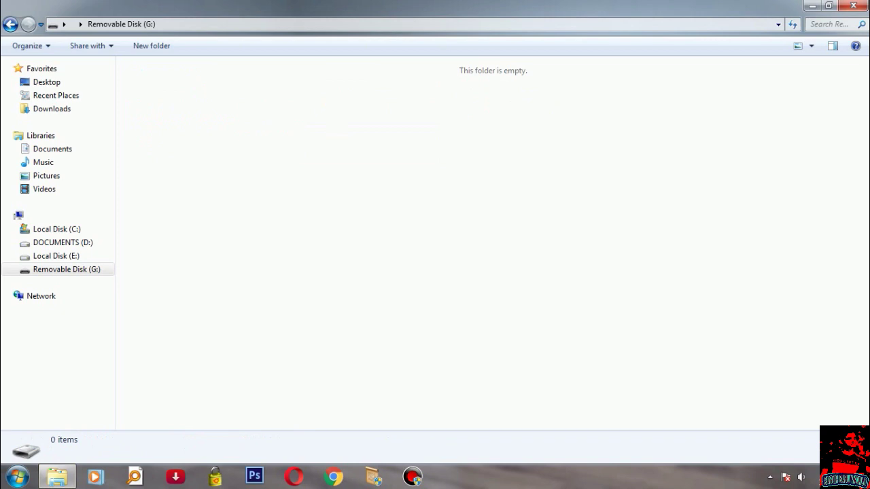
pyautogui.rightClick(336, 127)
pyautogui.click(367, 214)
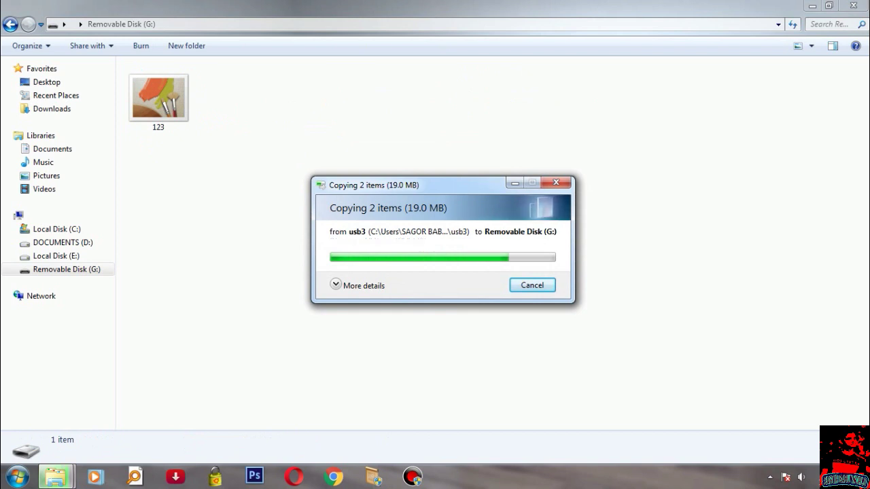
pyautogui.rightClick(309, 117)
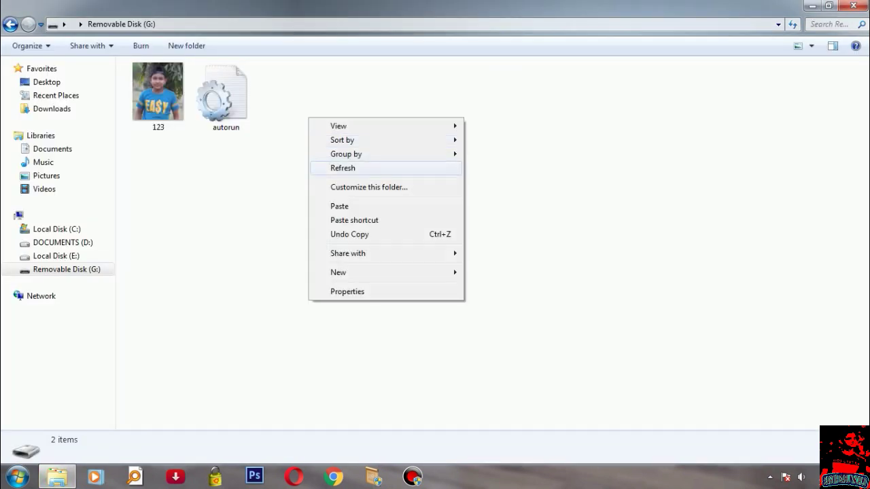
pyautogui.click(342, 168)
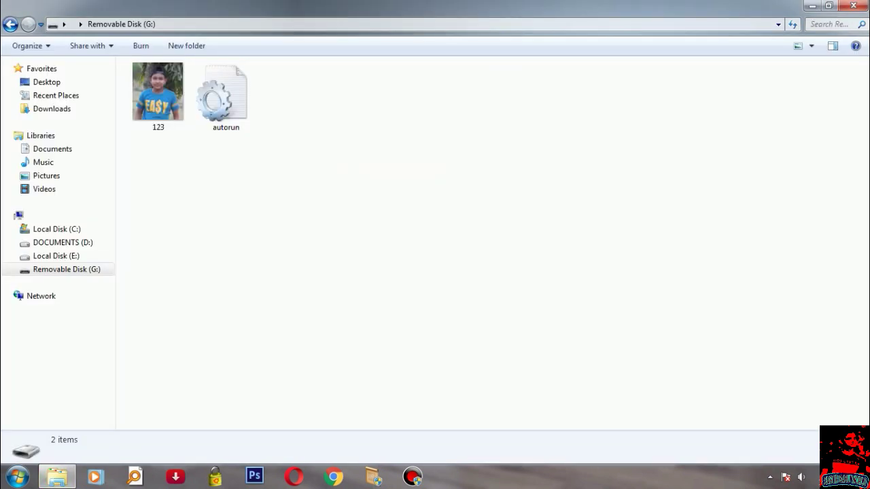
# Step: Return to the computer's drive list, refresh it to check the USB drive's icon, and dismiss the AutoPlay window
pyautogui.press('BackSpace')
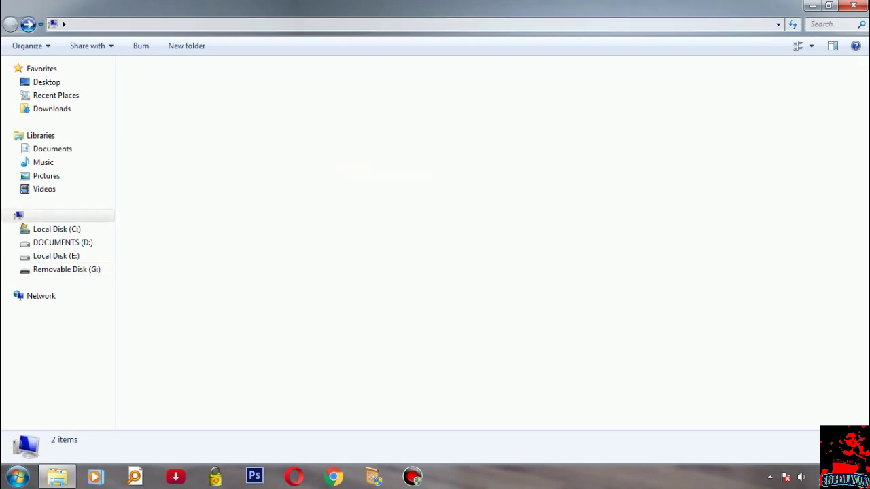
pyautogui.click(381, 218)
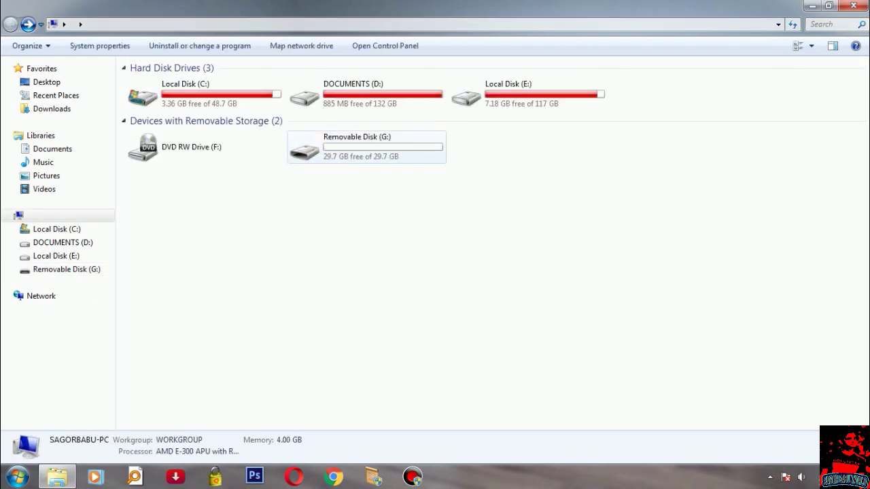
pyautogui.rightClick(379, 148)
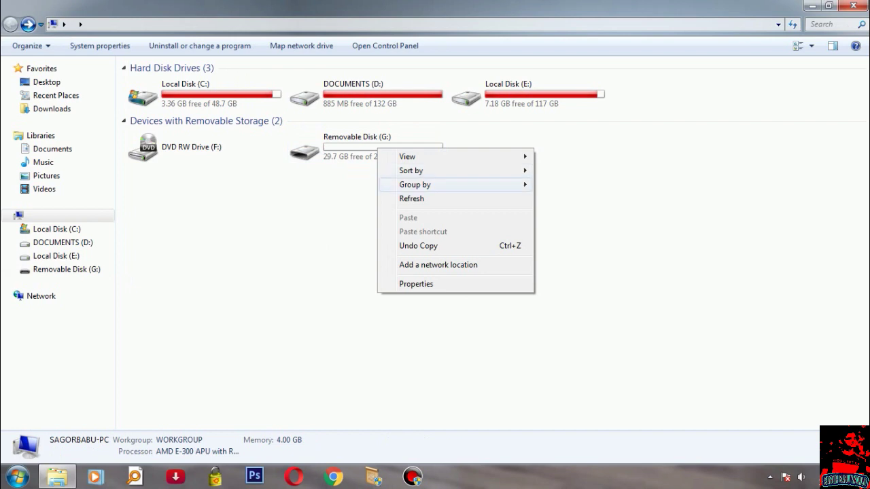
pyautogui.click(410, 198)
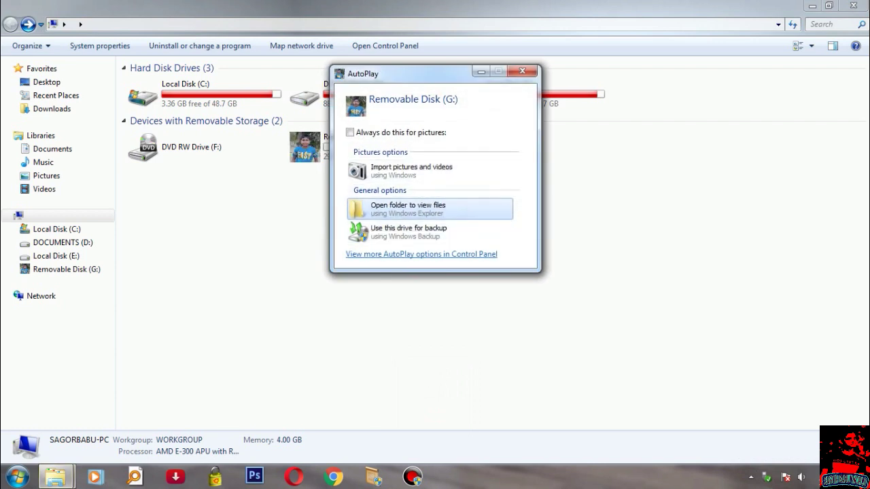
pyautogui.click(522, 71)
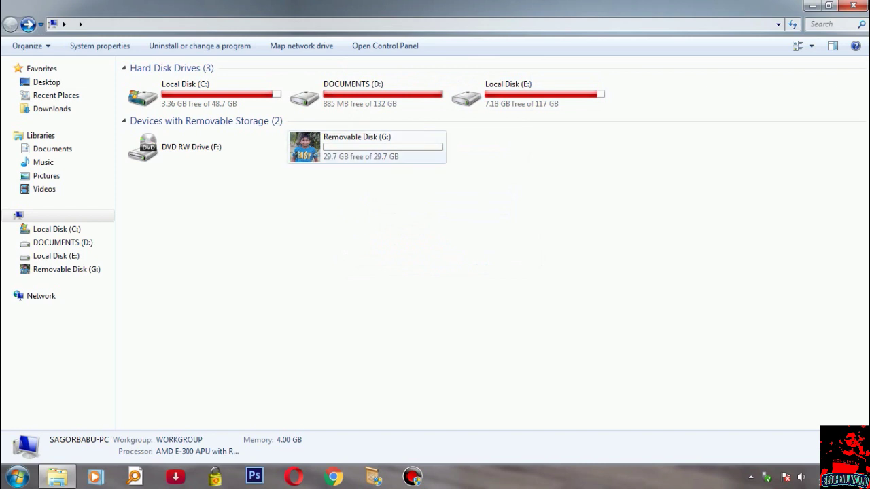
# Step: Set the Hidden attribute on the 123 and autorun files on Removable Disk (G:)
pyautogui.doubleClick(367, 148)
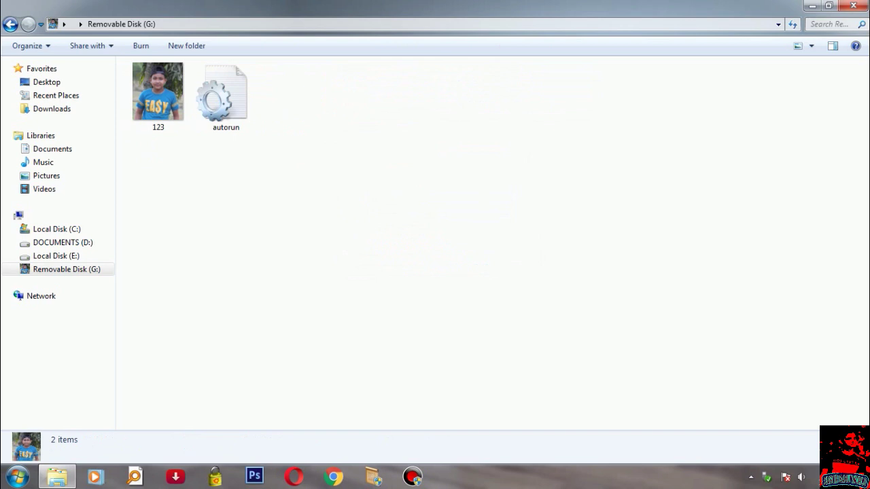
pyautogui.moveTo(359, 194); pyautogui.dragTo(143, 82)
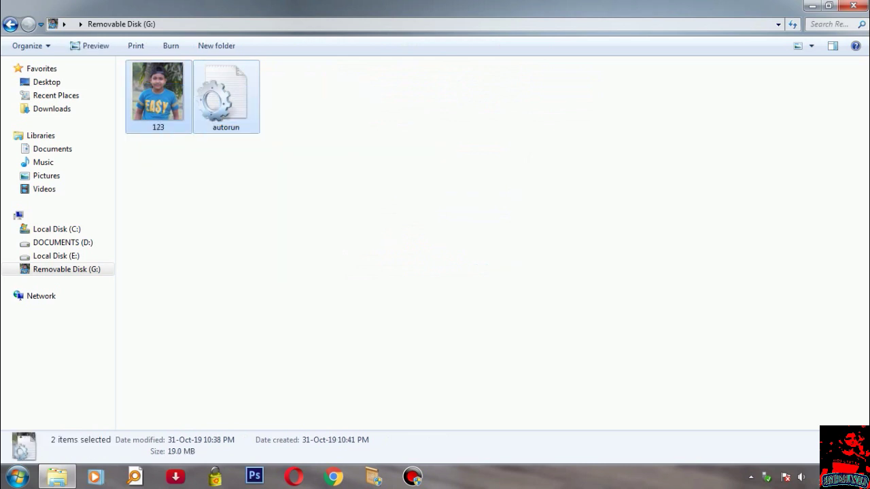
pyautogui.rightClick(172, 93)
pyautogui.click(211, 384)
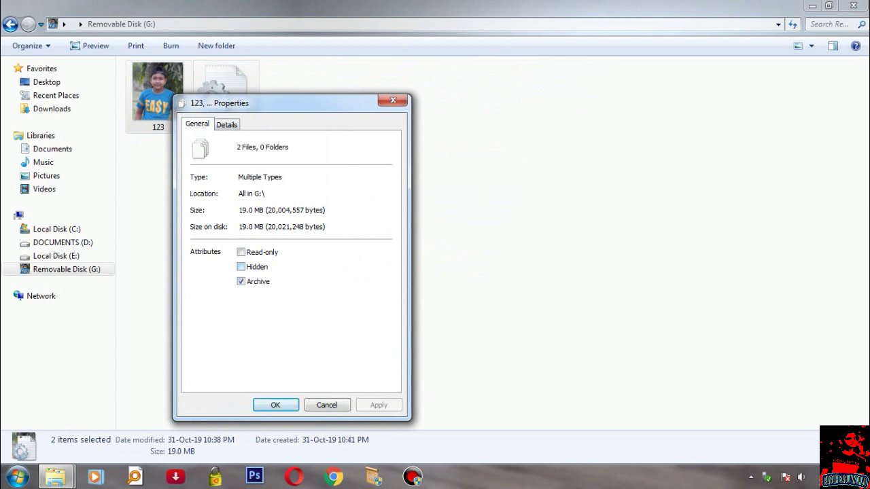
pyautogui.click(241, 267)
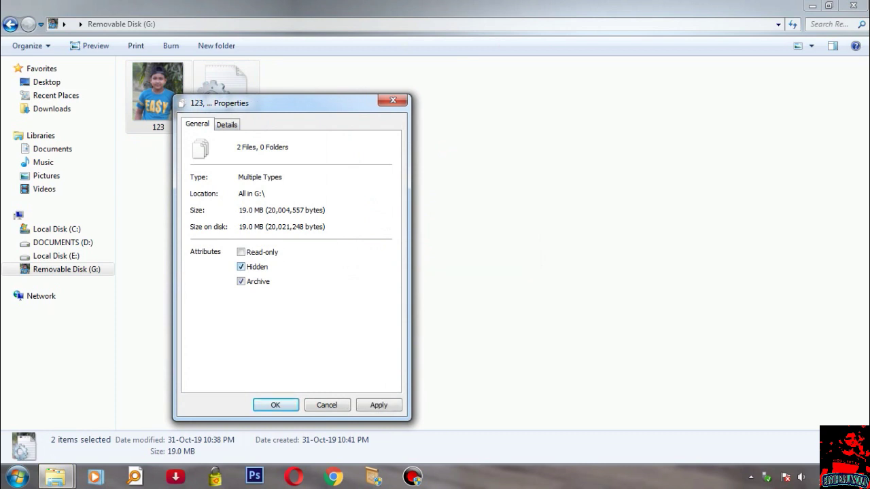
pyautogui.hotkey('alt', 'a')
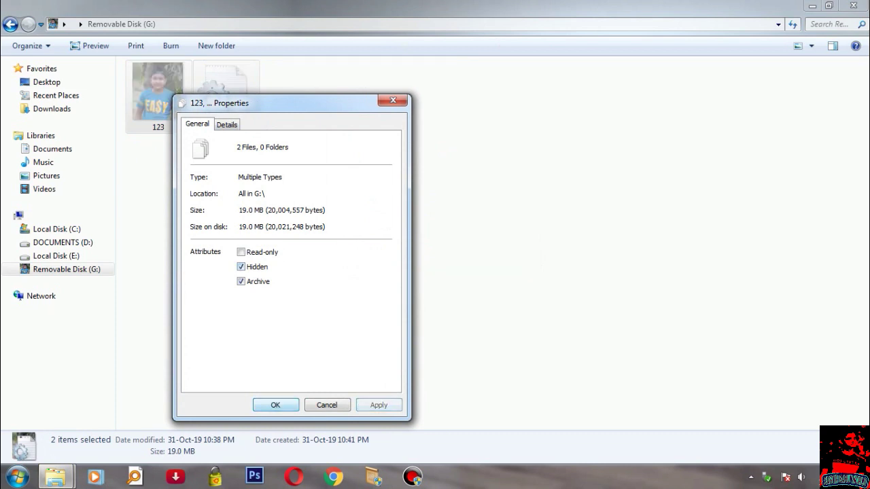
pyautogui.press('Return')
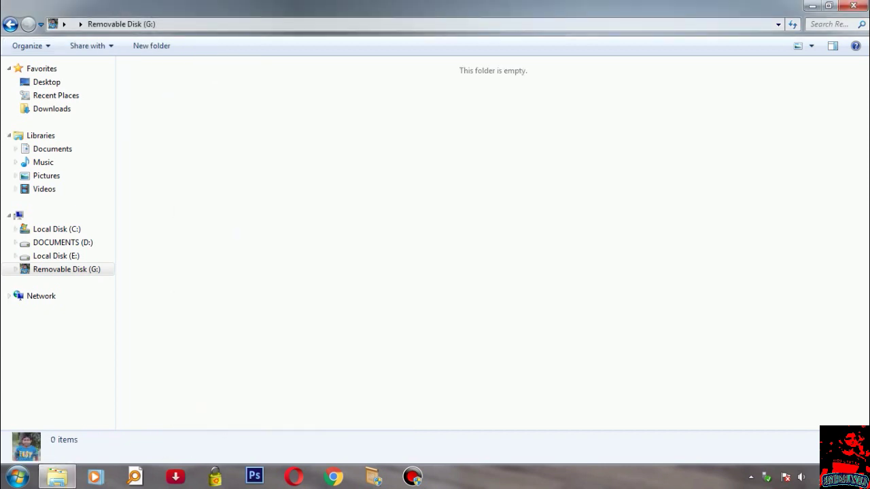
# Step: Recheck the icon of Removable Disk (G:) in the refreshed drive list and close the window
pyautogui.press('BackSpace')
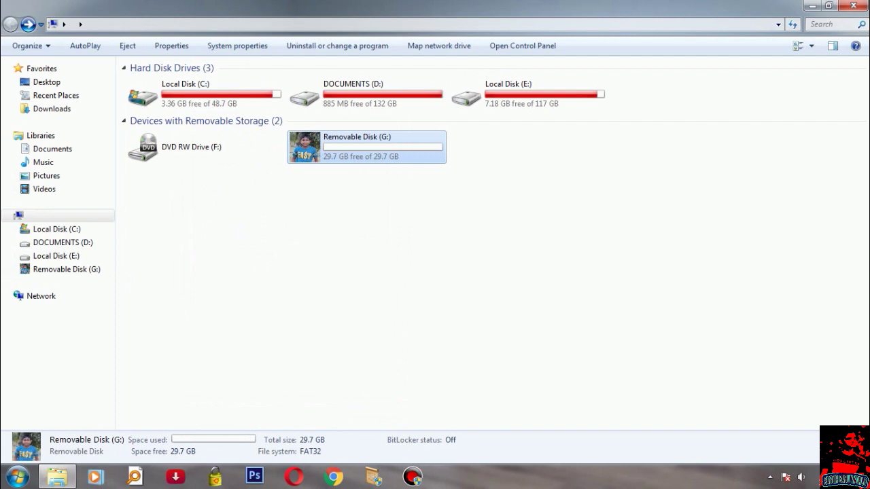
pyautogui.click(421, 259)
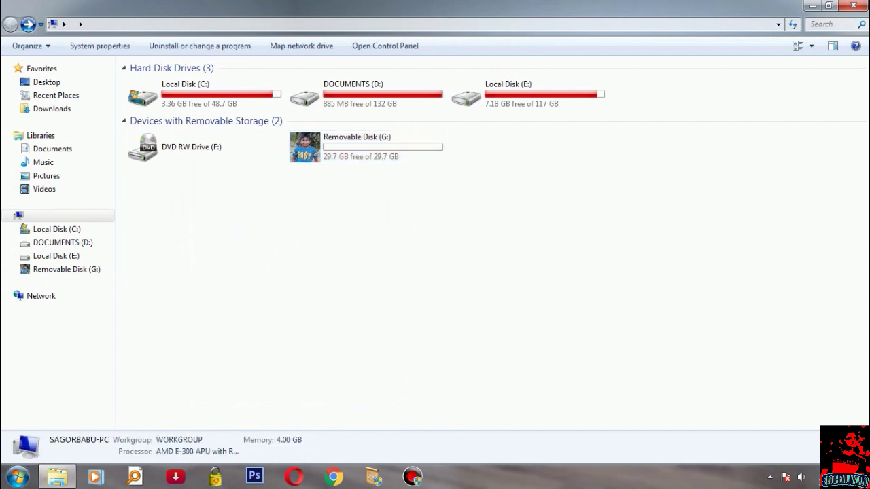
pyautogui.rightClick(419, 212)
pyautogui.click(454, 262)
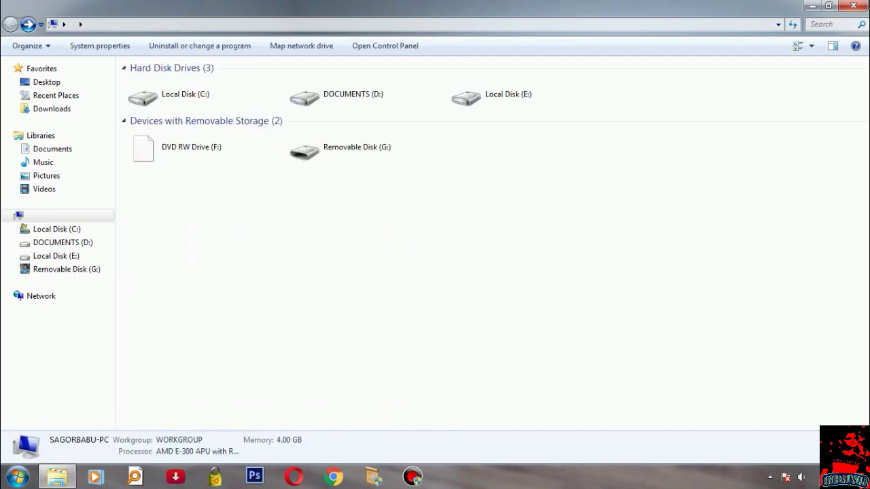
pyautogui.click(853, 5)
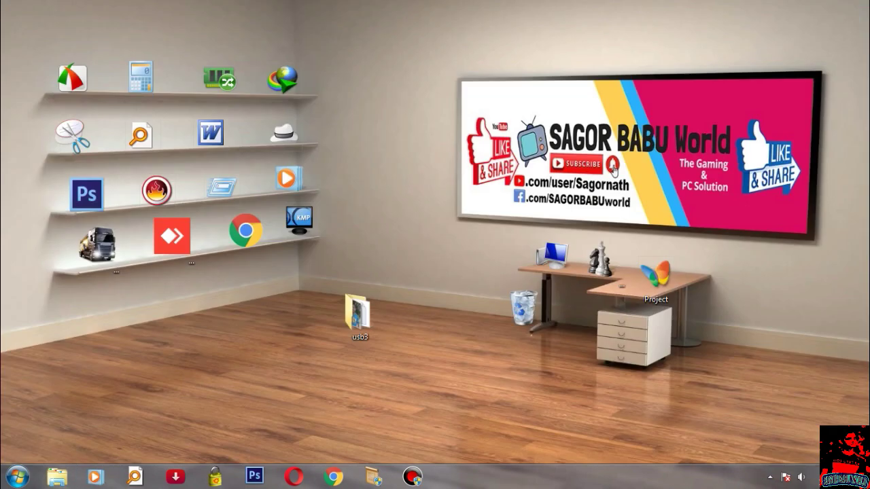